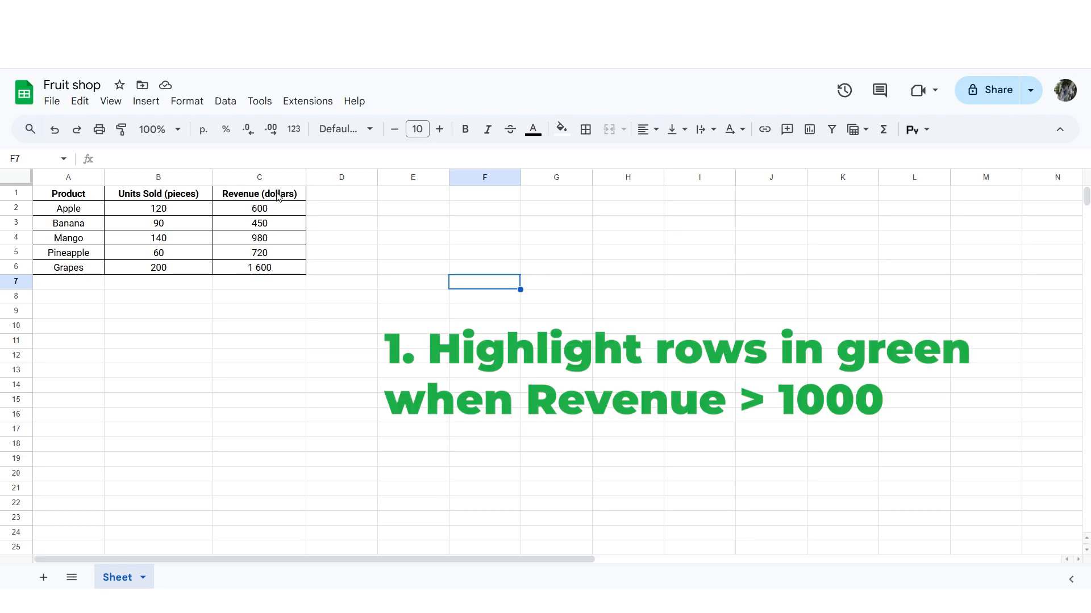
Step: Create a single-color conditional format rule on the revenue range C1:C6 for values greater than 1000
drag(279, 197, 274, 271)
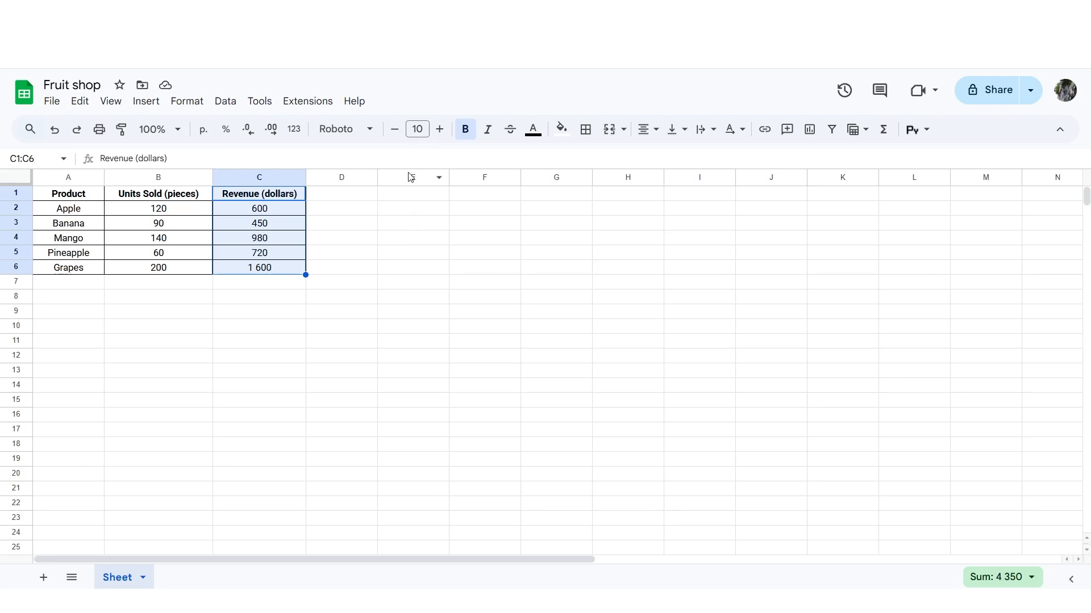
click(194, 105)
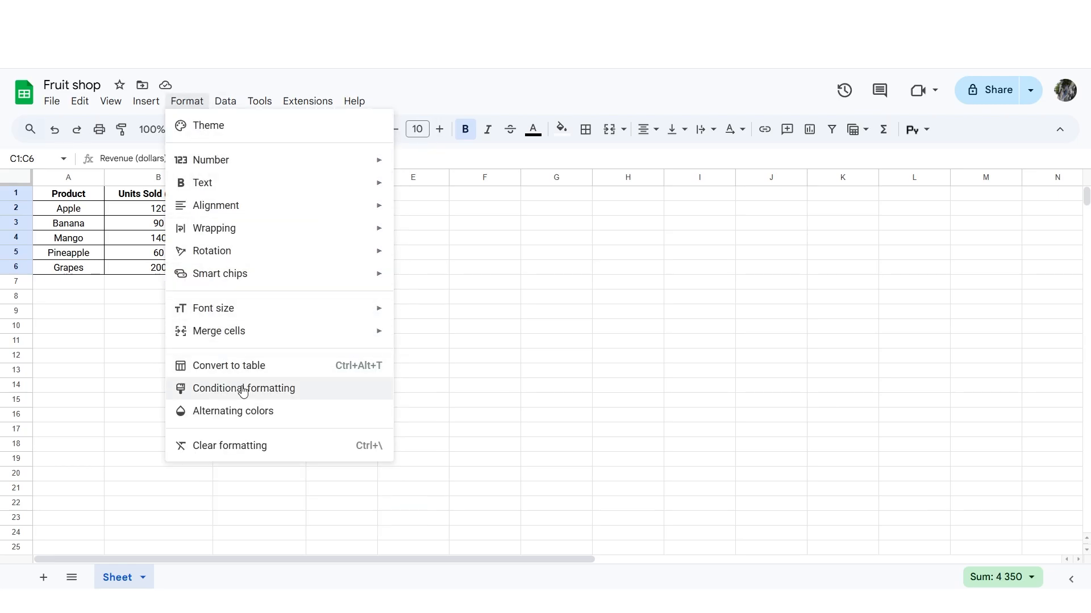
click(244, 387)
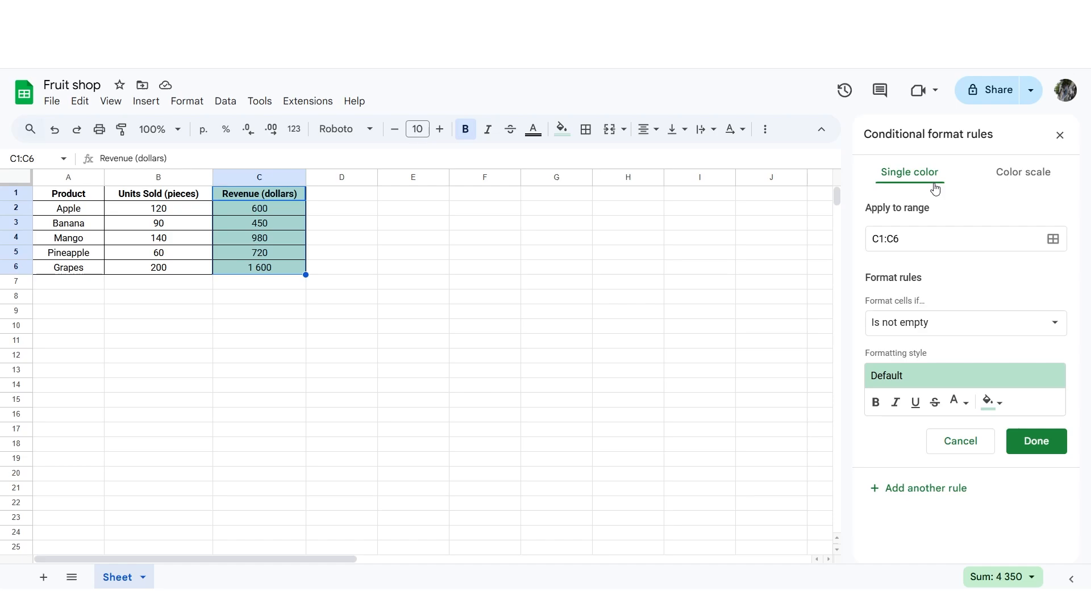
click(1033, 326)
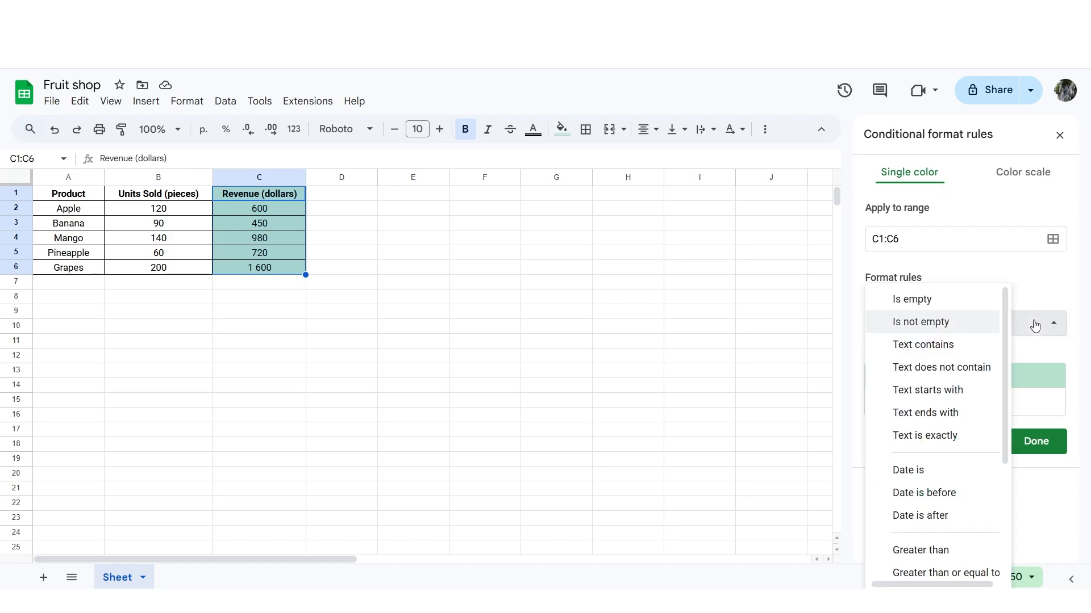
scroll(979, 349, down, 3)
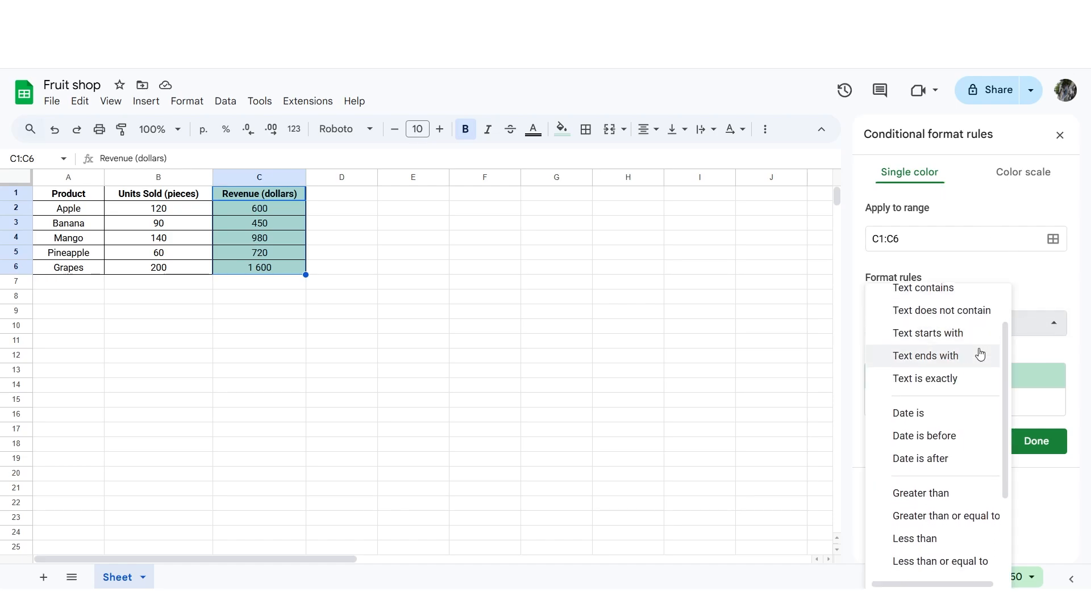
click(954, 437)
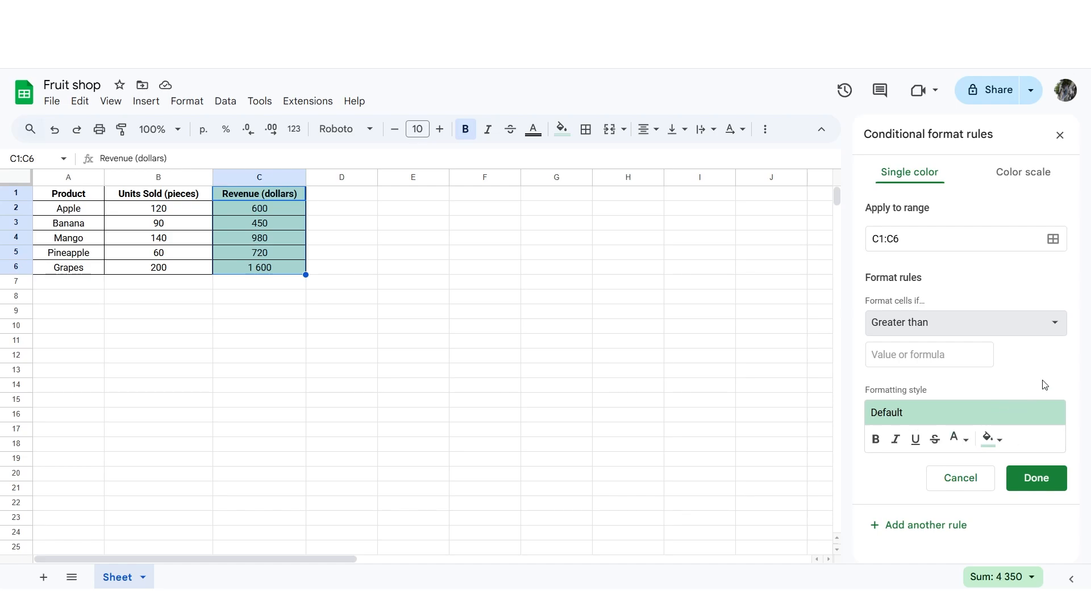
click(963, 362)
text(1)
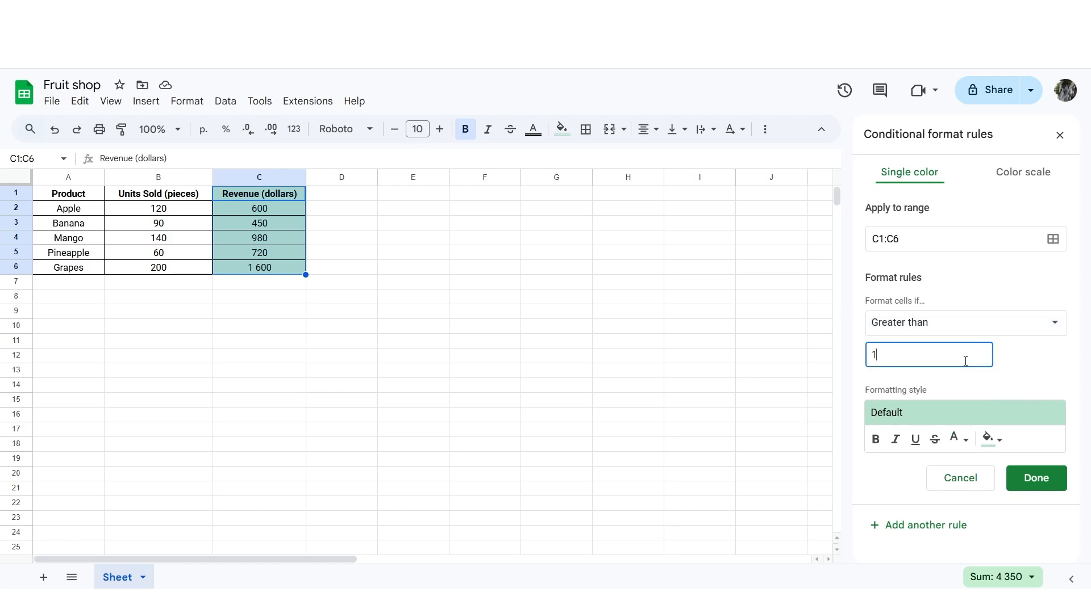
text(000)
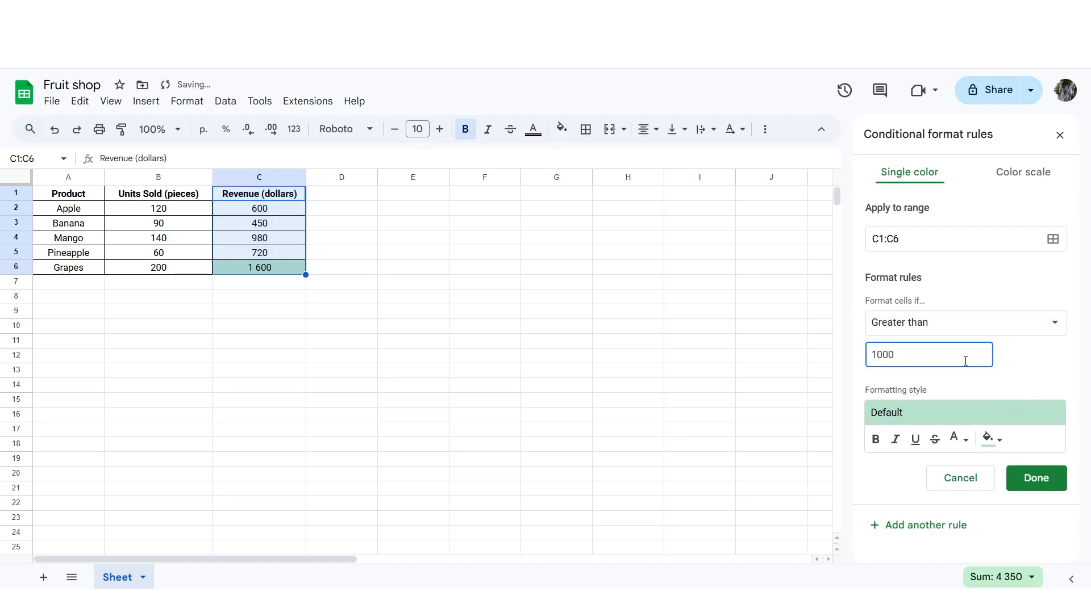
Step: Check the fill color choices, keep the default green style and save the greater-than rule
click(988, 441)
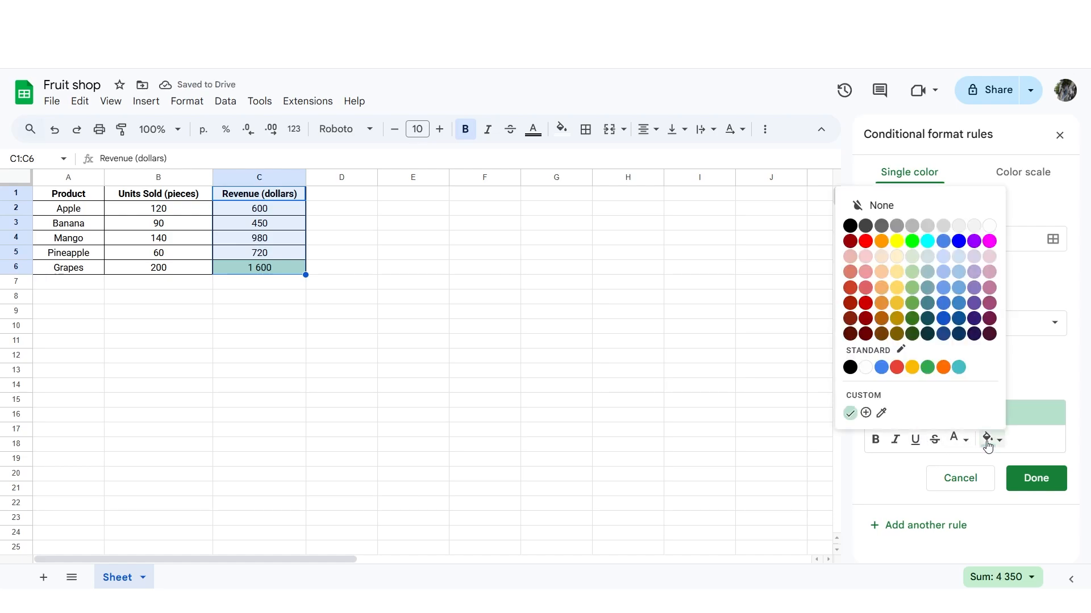
click(987, 444)
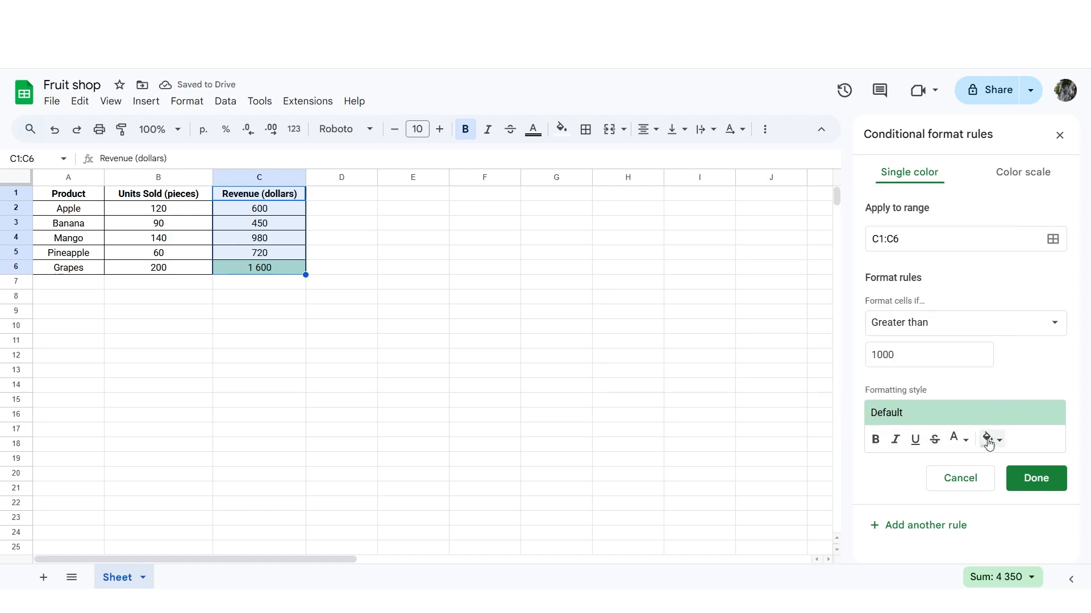
click(1035, 479)
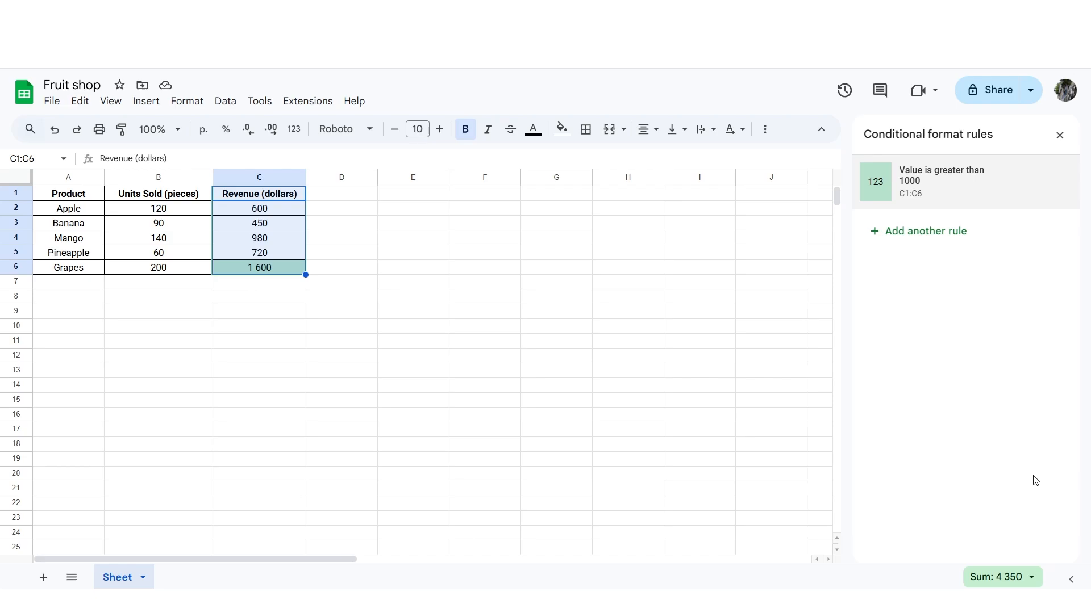
Step: Add another conditional format rule on C1:C6 for values less than or equal to 600
click(919, 239)
click(963, 328)
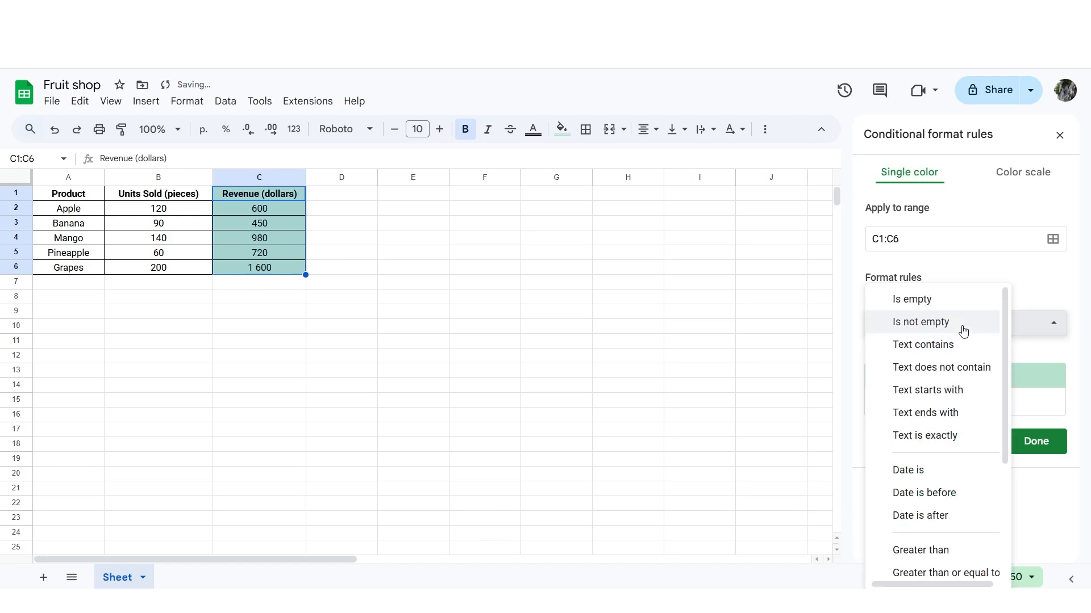
scroll(954, 369, down, 3)
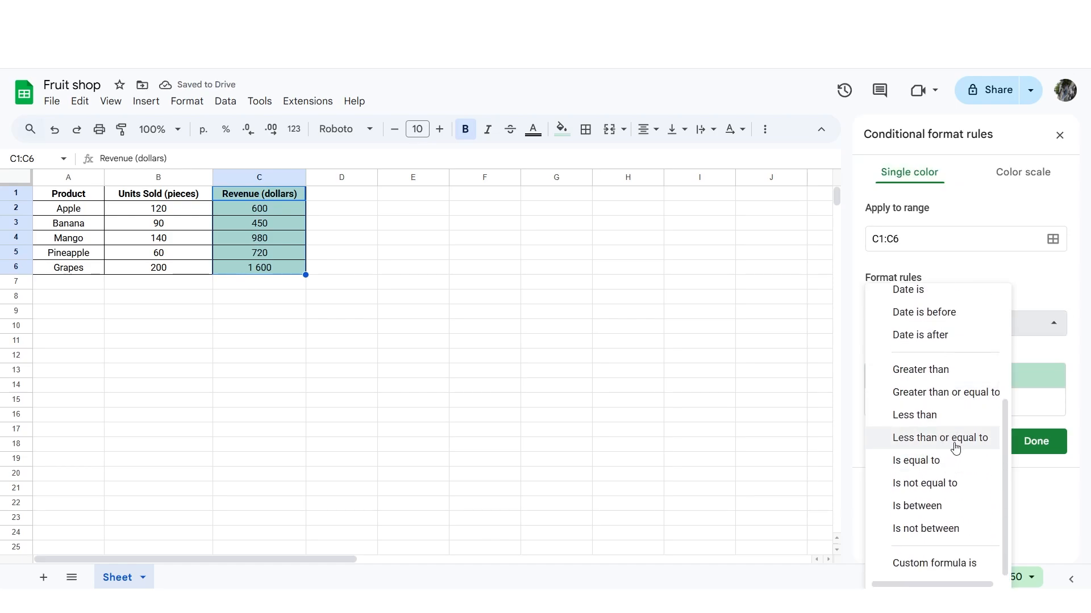
click(954, 441)
click(936, 354)
text(600)
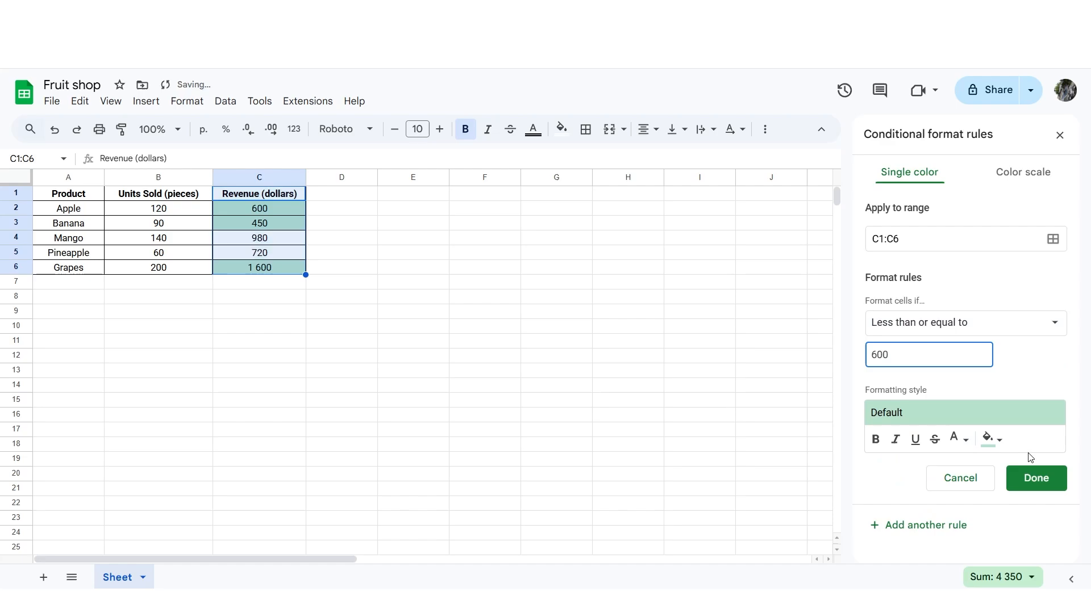
Step: Set the fill of the less-than-or-equal-to rule to red and save the rule
click(991, 439)
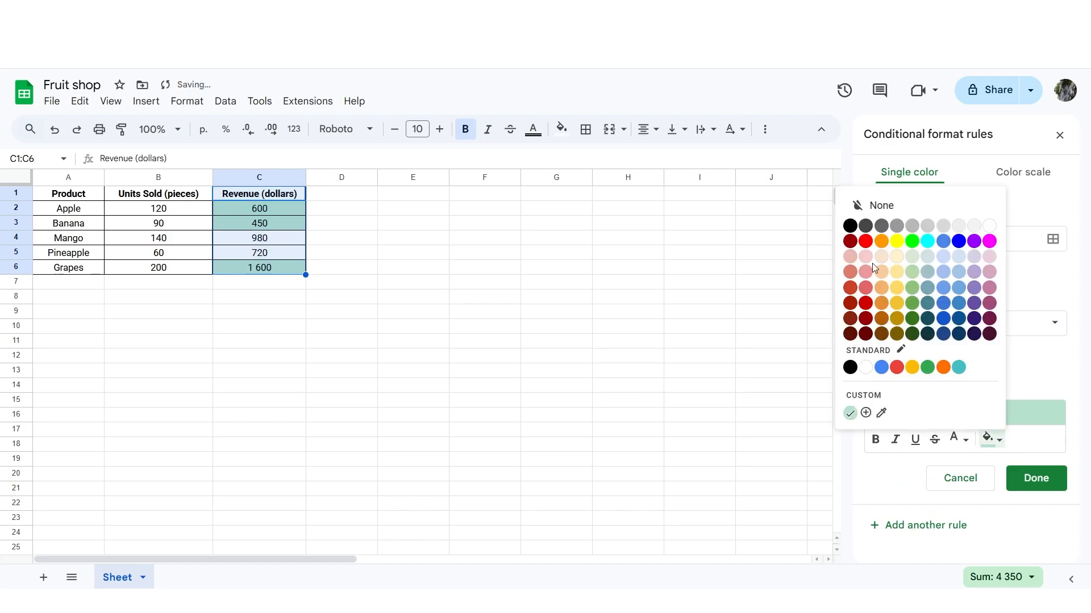
click(868, 243)
click(1036, 480)
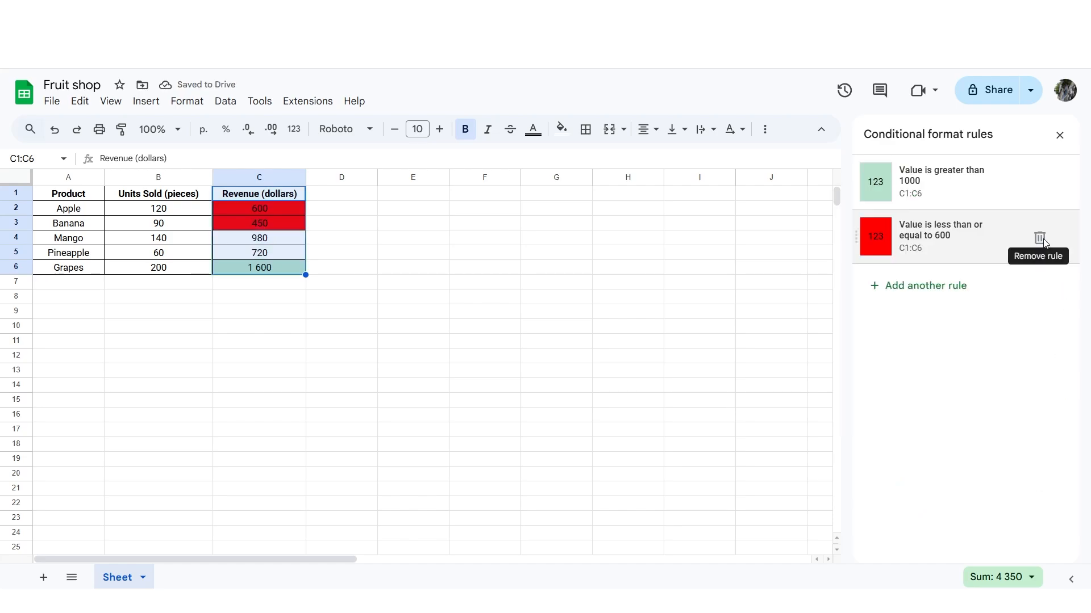
Step: Remove both conditional format rules from the revenue range C1:C6
click(1041, 239)
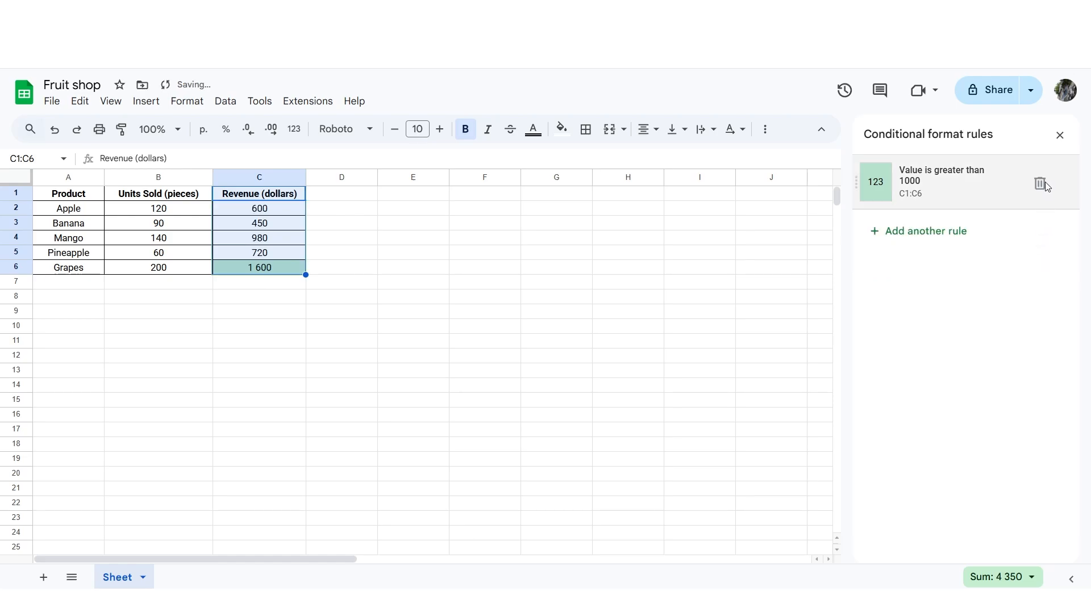
click(1041, 184)
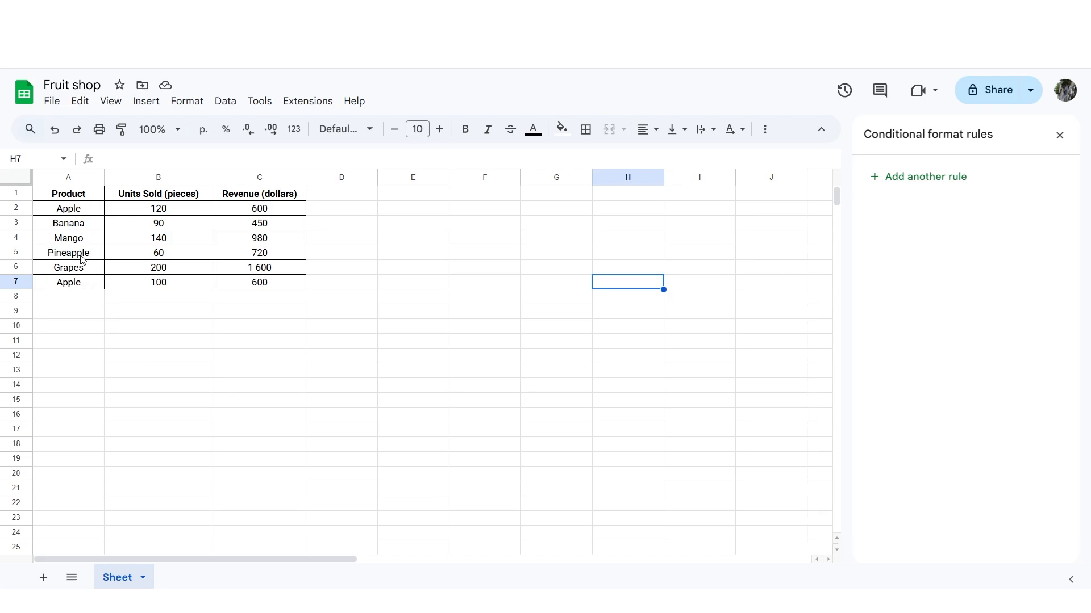
Step: Create a conditional format rule on the product names A2:A7 with the custom formula =COUNTIF($A$2:$A$7; $A2) > 1
drag(89, 212, 77, 283)
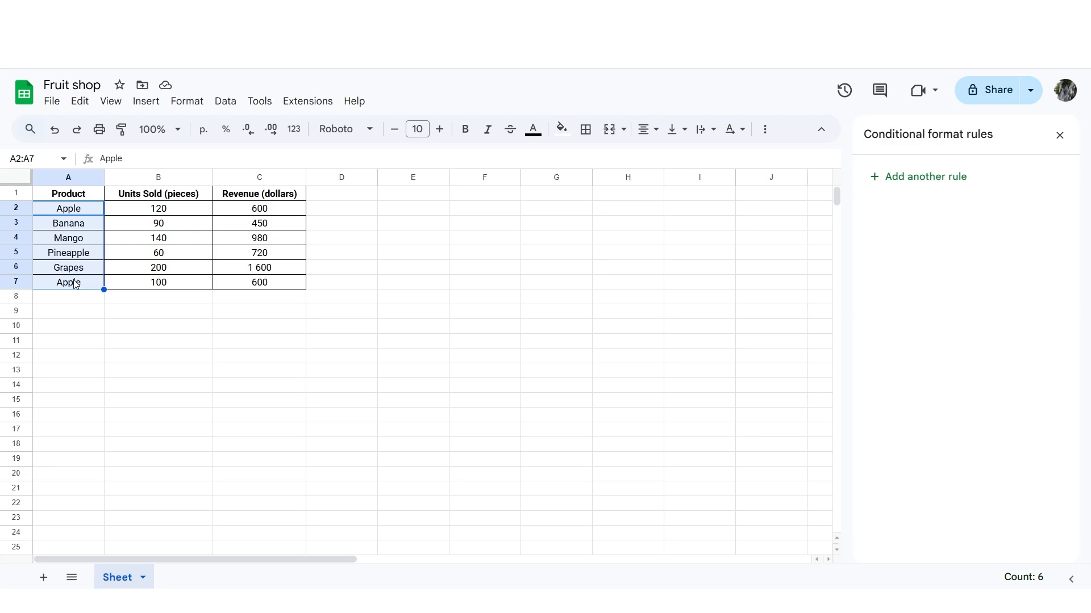
click(878, 185)
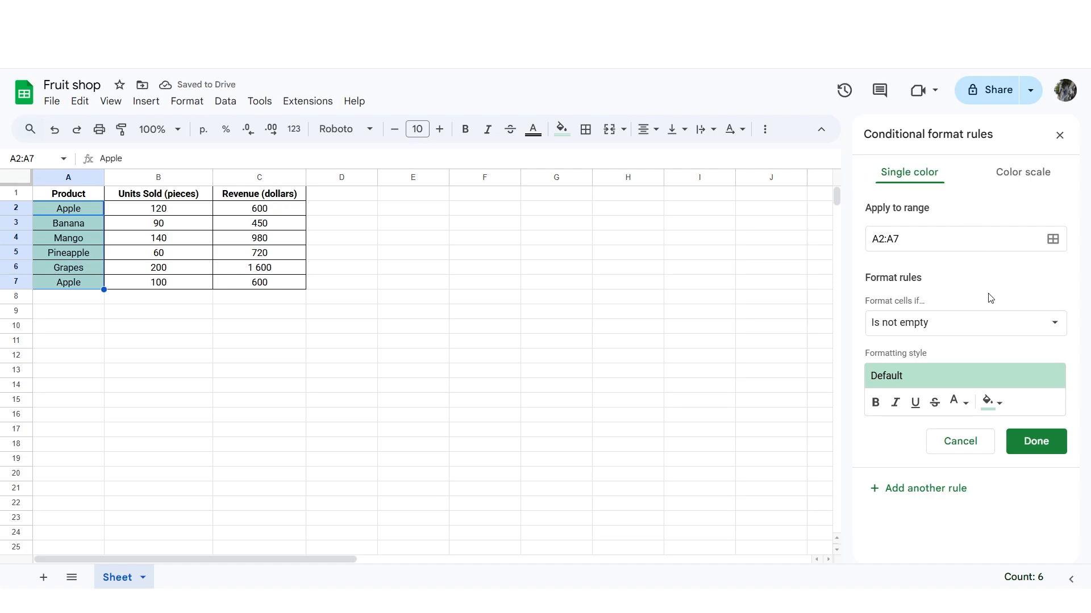
click(975, 321)
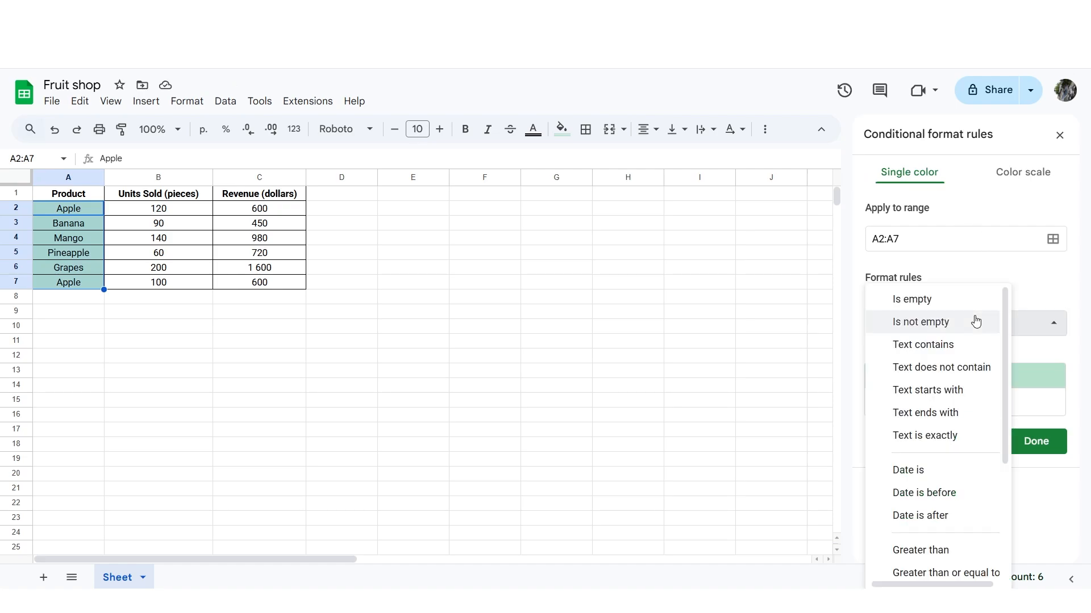
scroll(937, 389, down, 5)
click(936, 564)
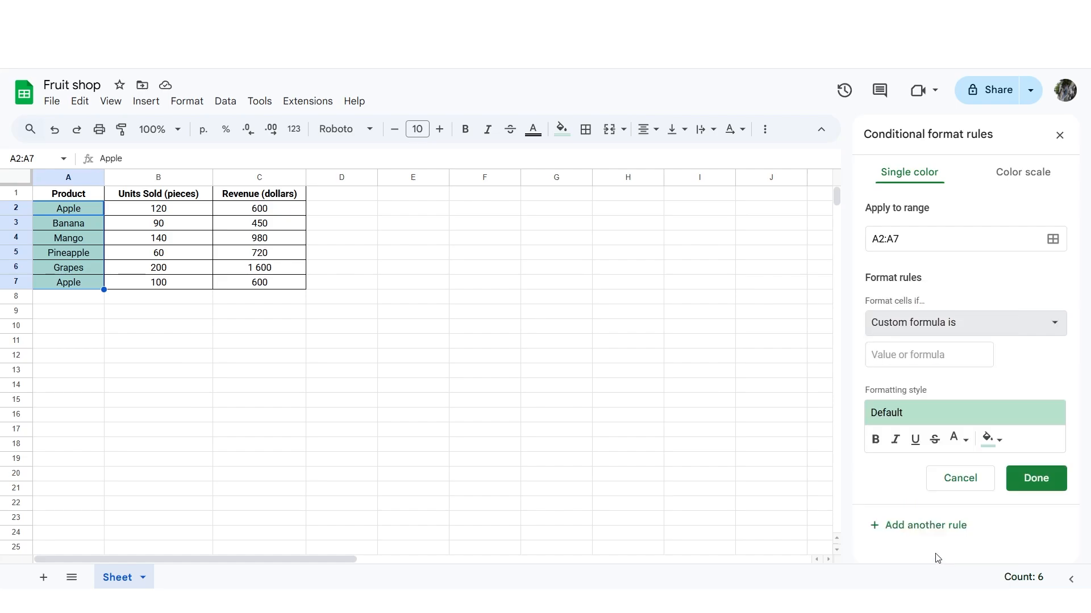
click(896, 349)
text(=COUNTIF($A$2:$A$7; $A2) > 1)
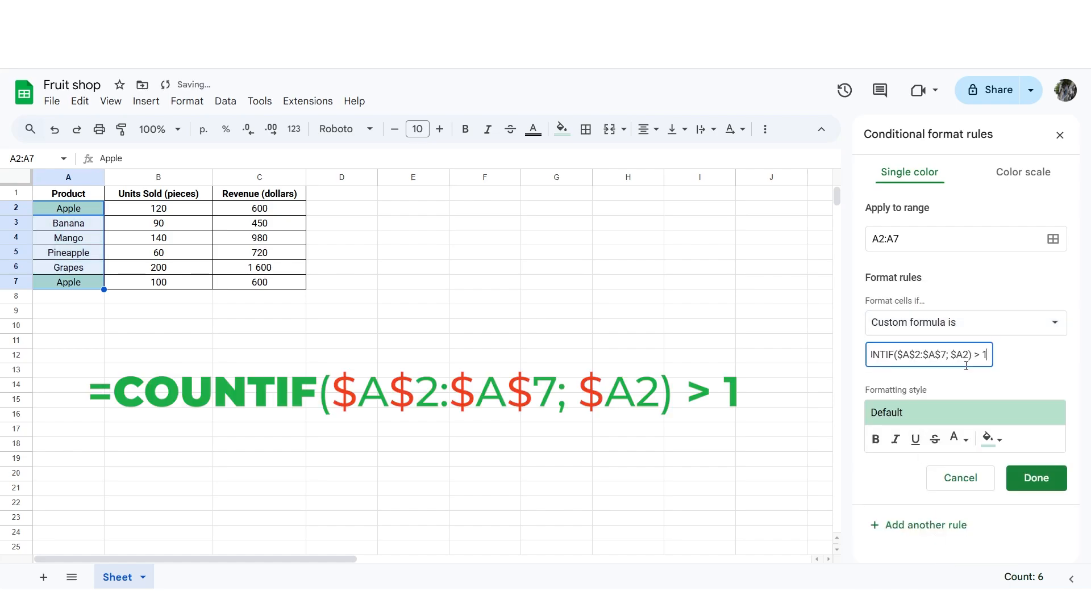
Step: Set the fill of the custom formula rule to red and save the rule
click(999, 445)
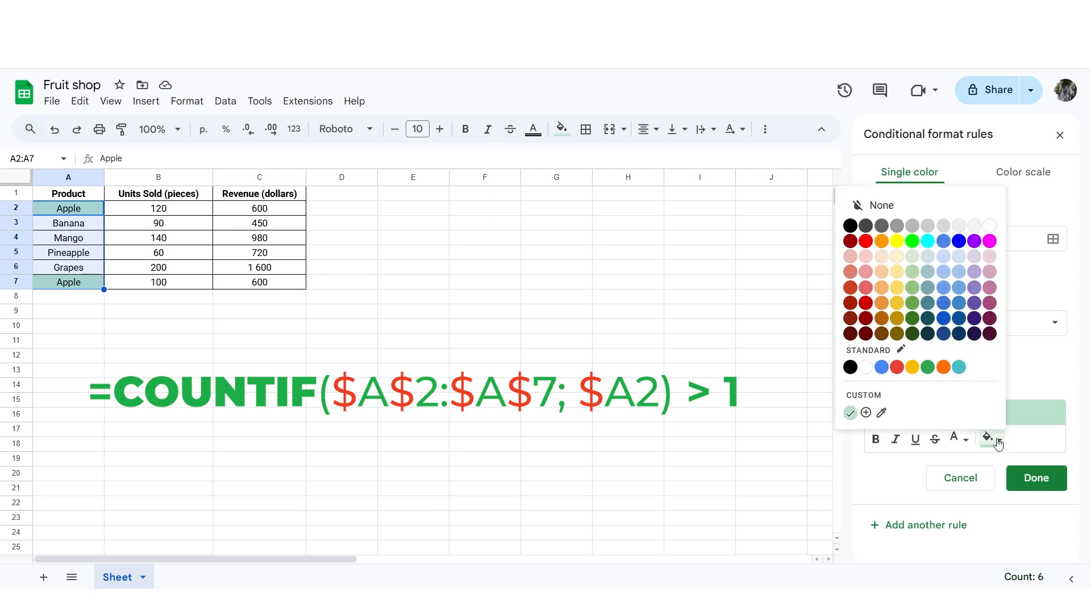
click(867, 240)
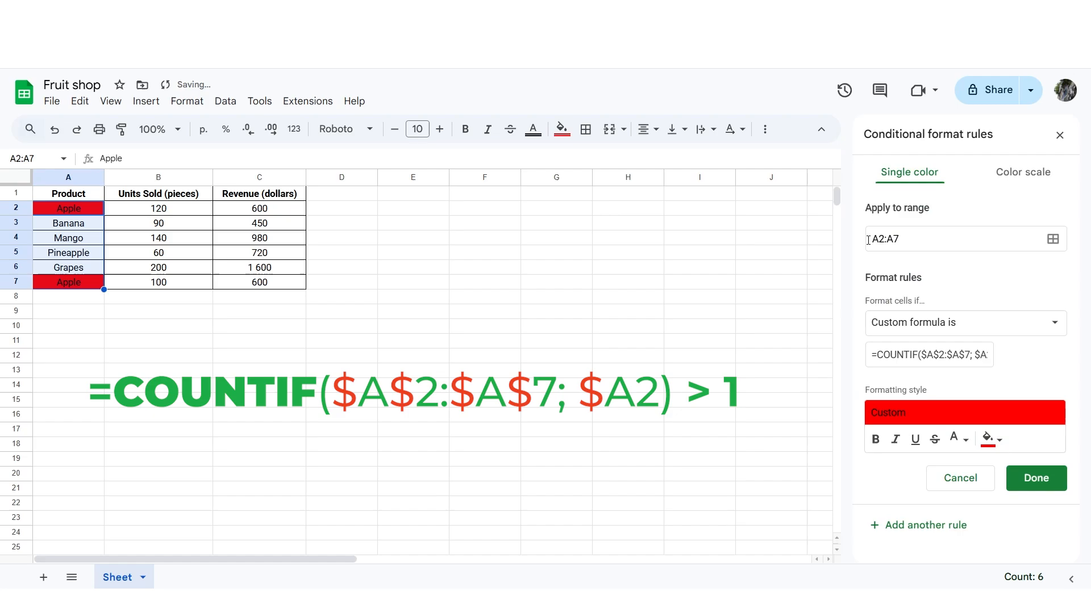
click(1036, 478)
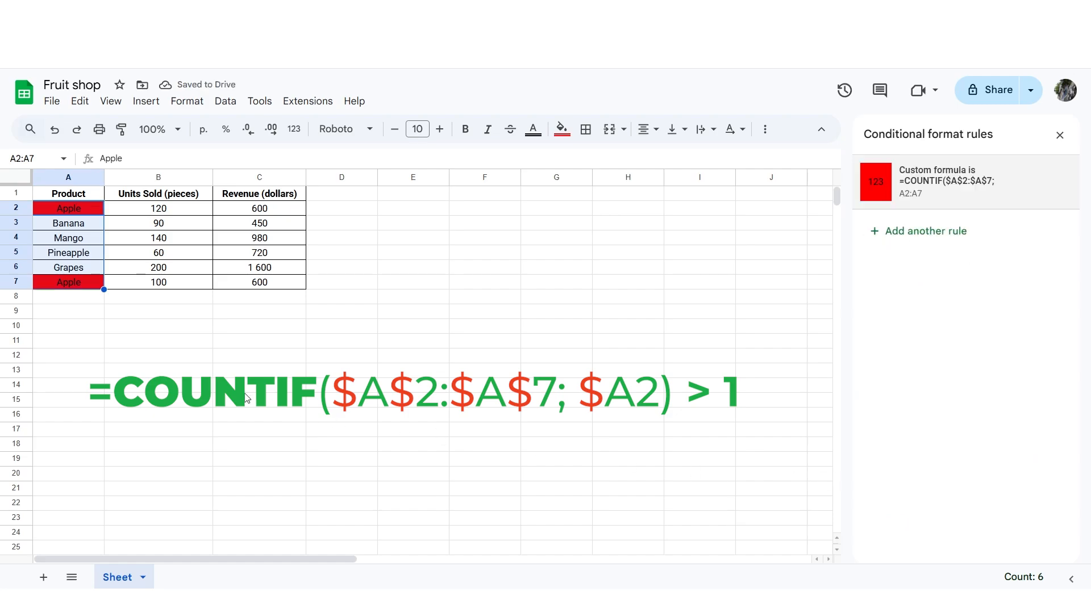